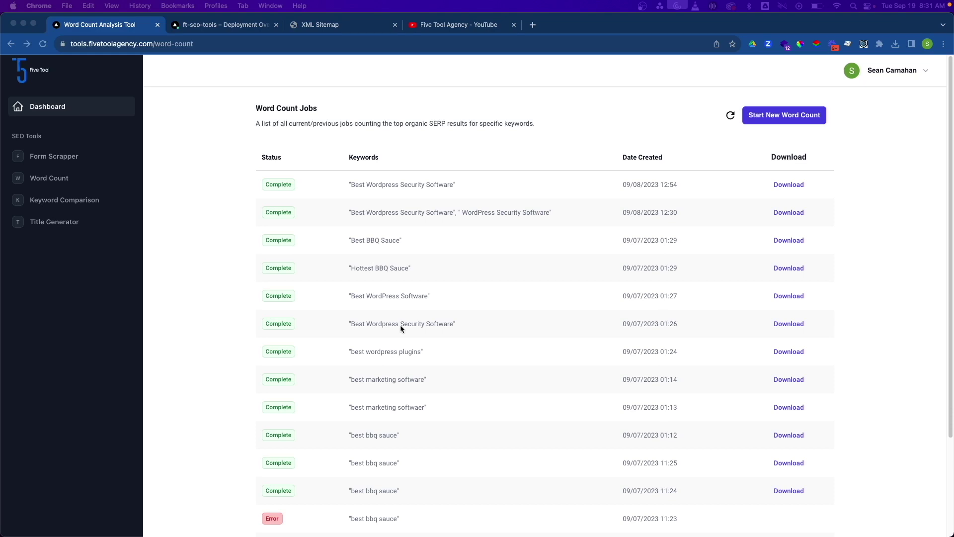
Step: Open the Start Word Counter form and select its Keywords box
{"action": "left_click", "coordinate": [780, 117]}
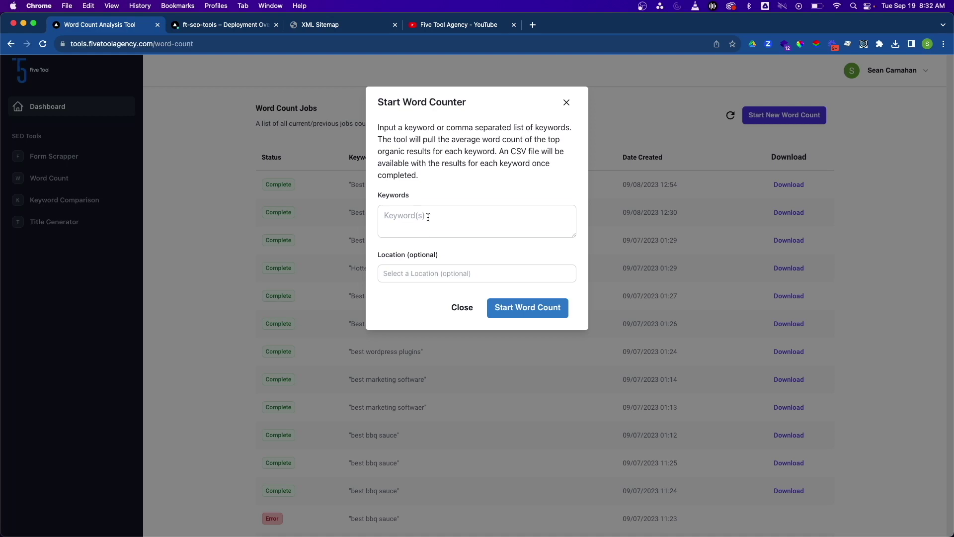
{"action": "left_click", "coordinate": [428, 215]}
{"action": "type", "text": "Best Wordpress Security Software"}
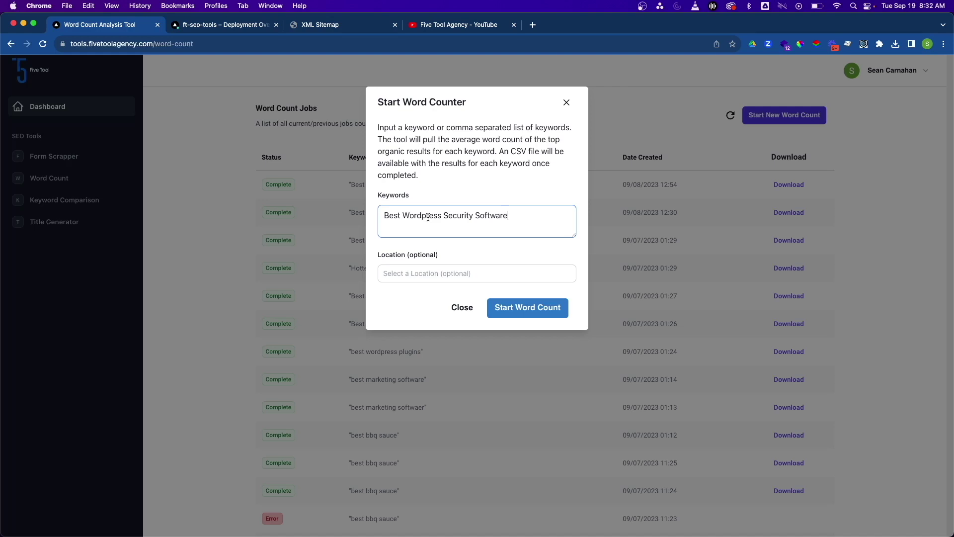
{"action": "type", "text": ", Word"}
{"action": "type", "text": "Press Secu"}
{"action": "type", "text": "rity Software"}
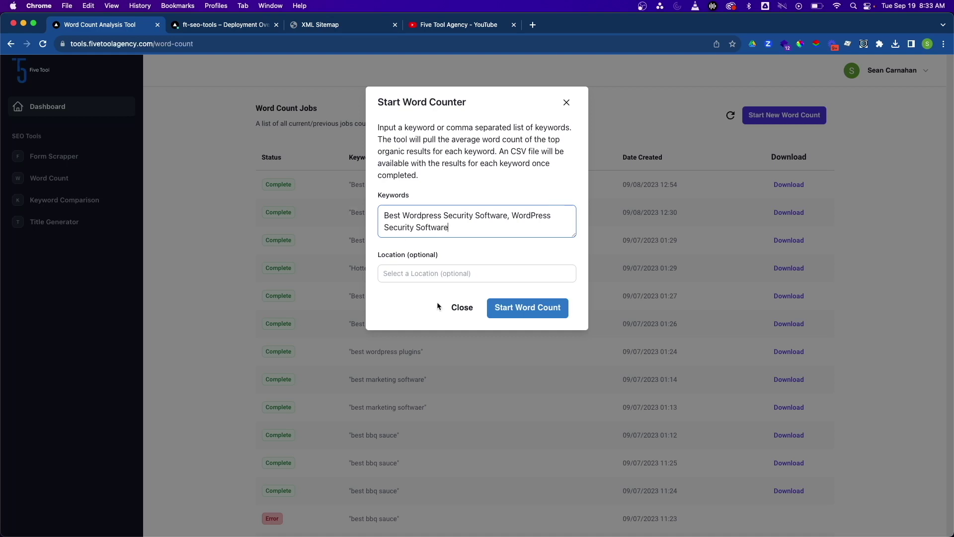
Step: Set the job location to Atlanta, GA, USA and start the word count job
{"action": "left_click", "coordinate": [446, 276]}
{"action": "type", "text": "A"}
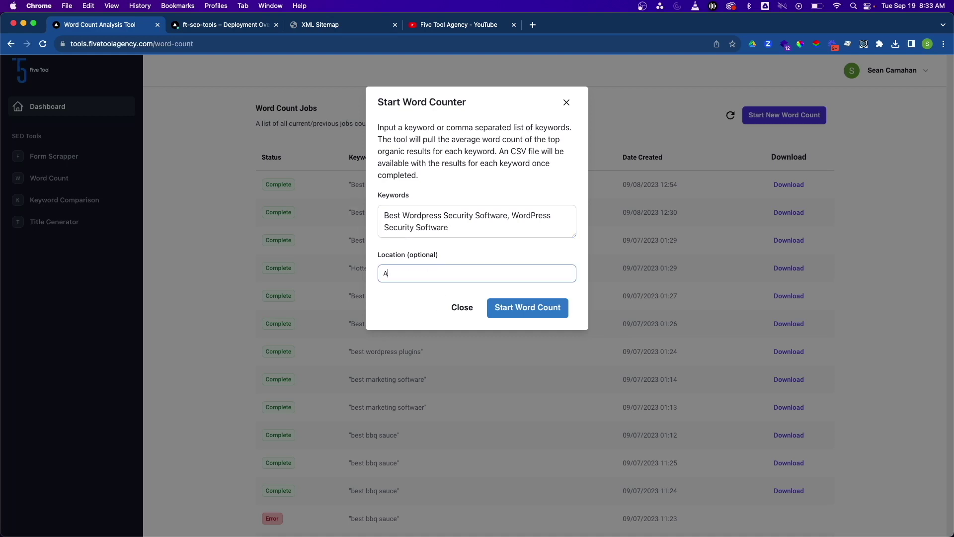
{"action": "type", "text": "tlanta"}
{"action": "left_click", "coordinate": [431, 291]}
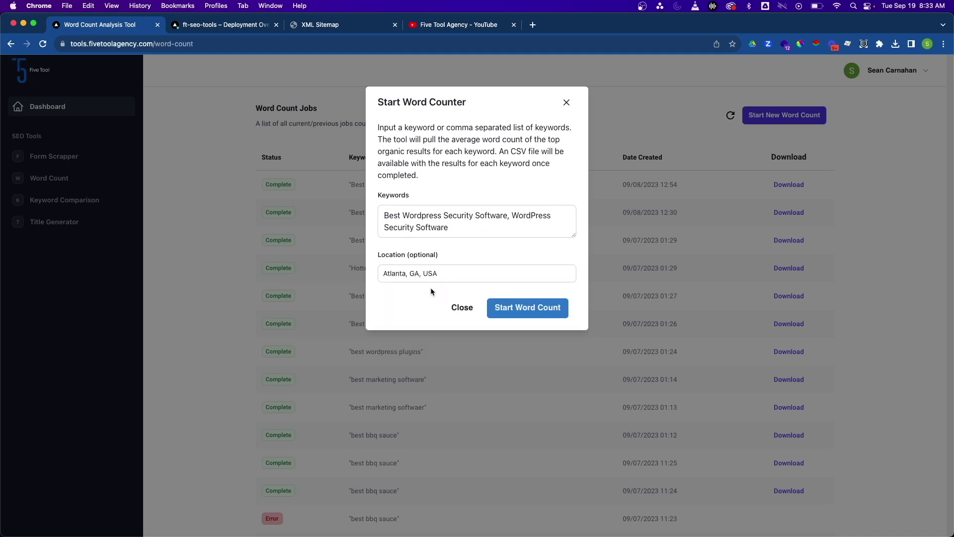
{"action": "left_click", "coordinate": [516, 309]}
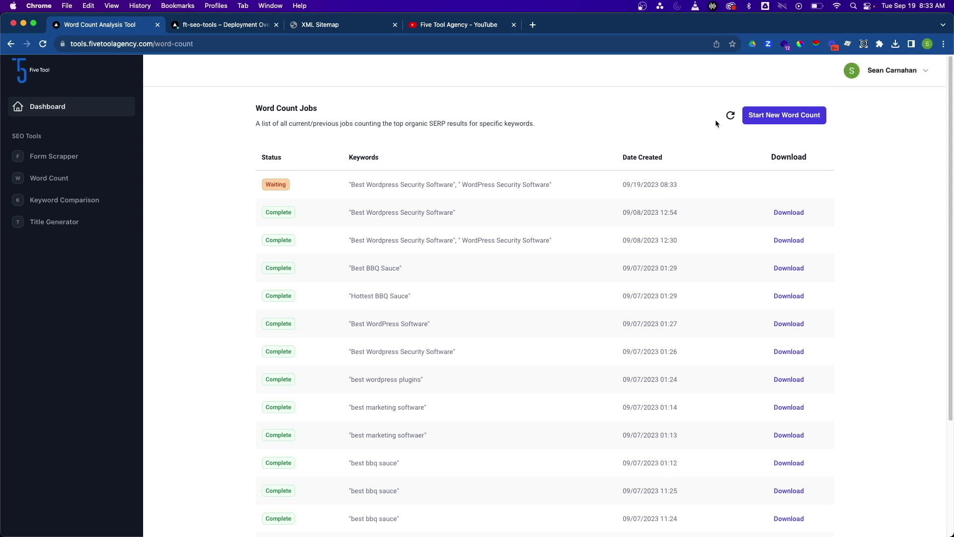
Step: Refresh the job list until the newest job completes, then download its results CSV
{"action": "left_click", "coordinate": [730, 118]}
{"action": "left_click", "coordinate": [785, 186]}
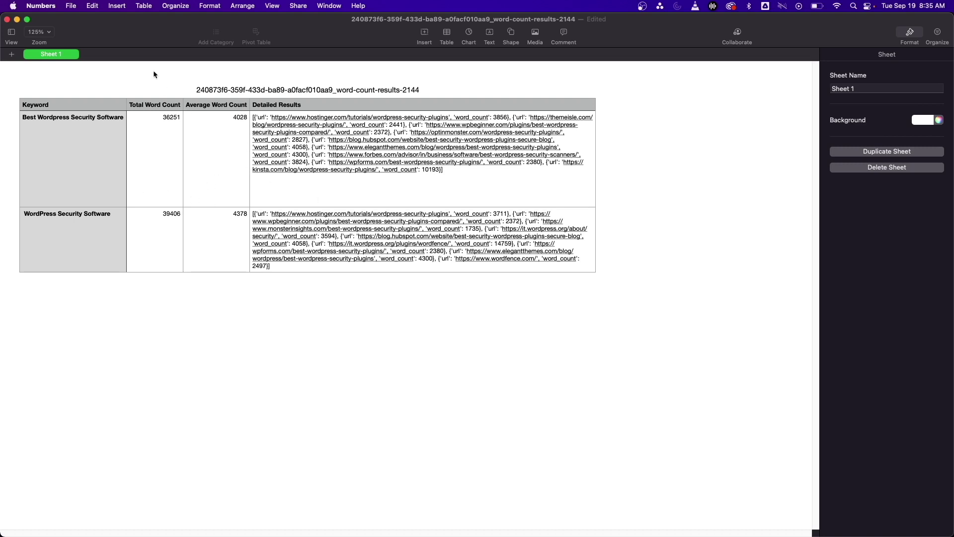
Step: Minimize the Numbers results spreadsheet to return to the word count jobs list
{"action": "left_click", "coordinate": [17, 20]}
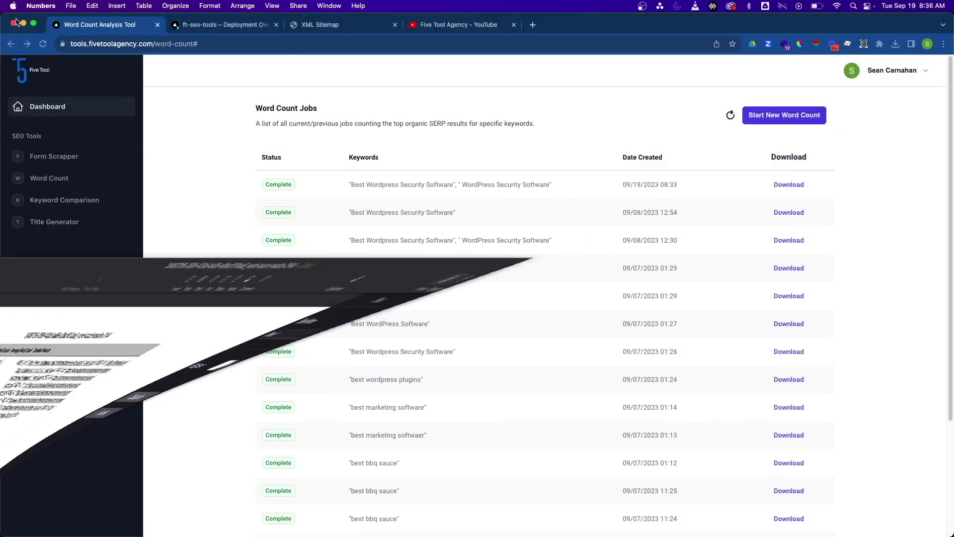